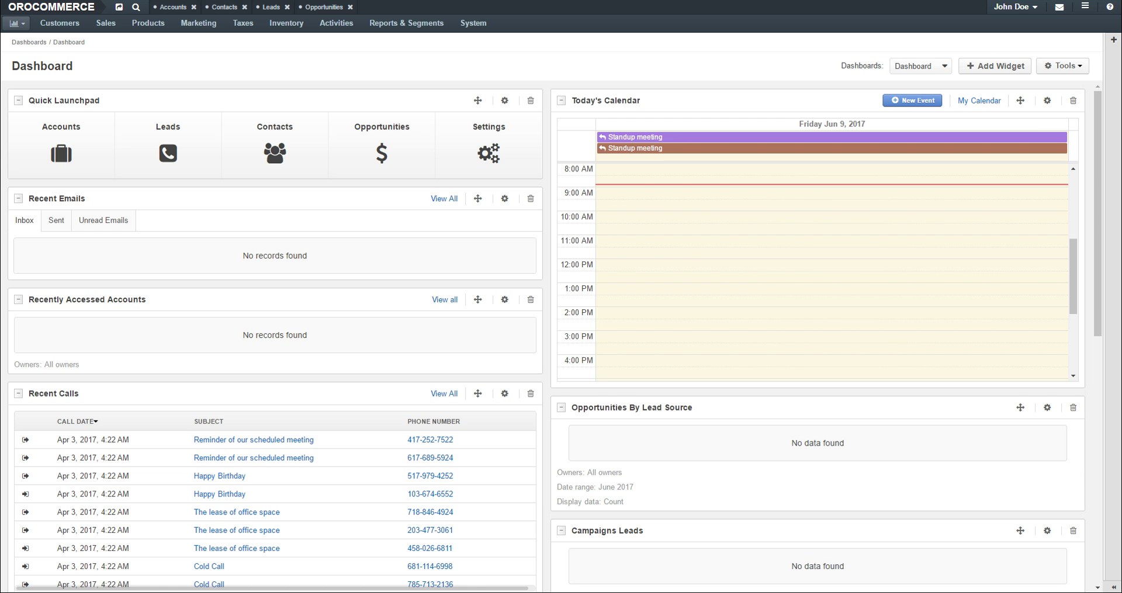
# Step: Go from Sales > Orders to a blank Create Order form
pyautogui.click(110, 26)
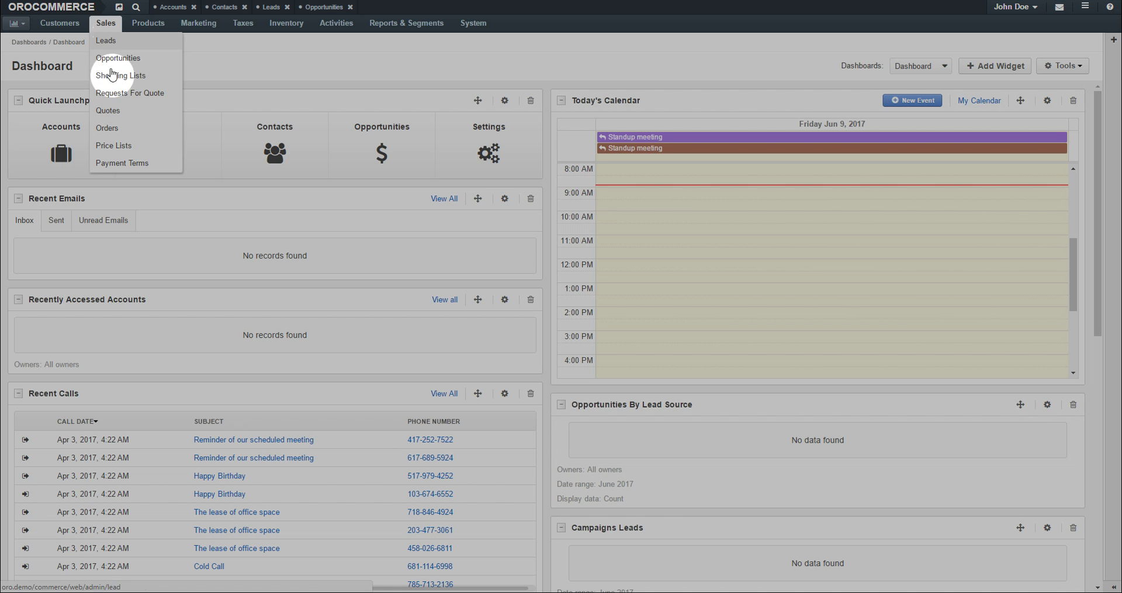
pyautogui.click(108, 127)
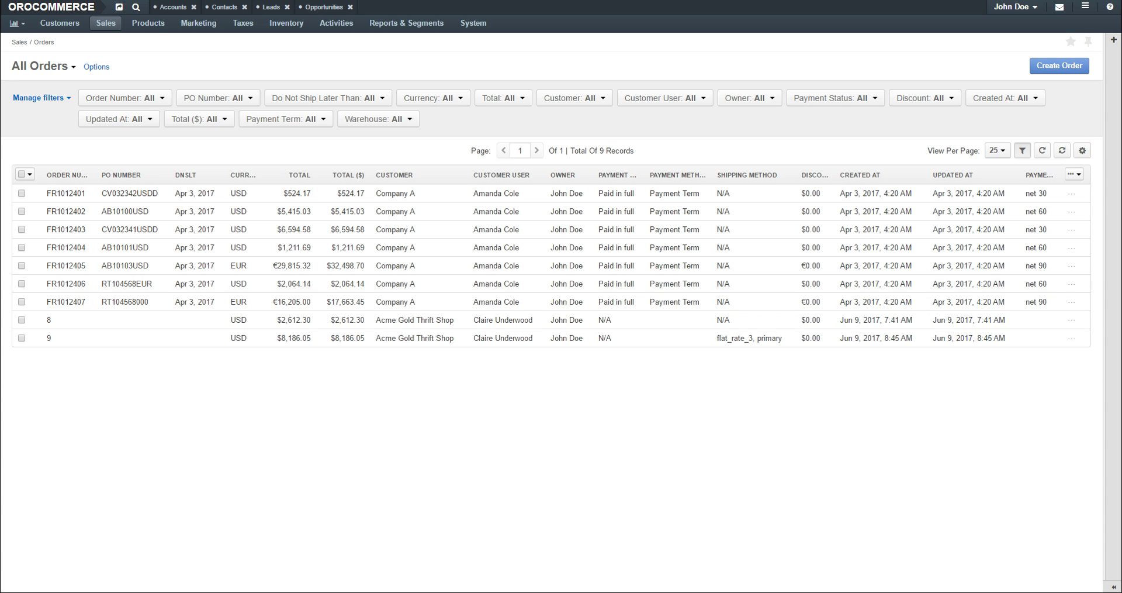
pyautogui.click(1060, 65)
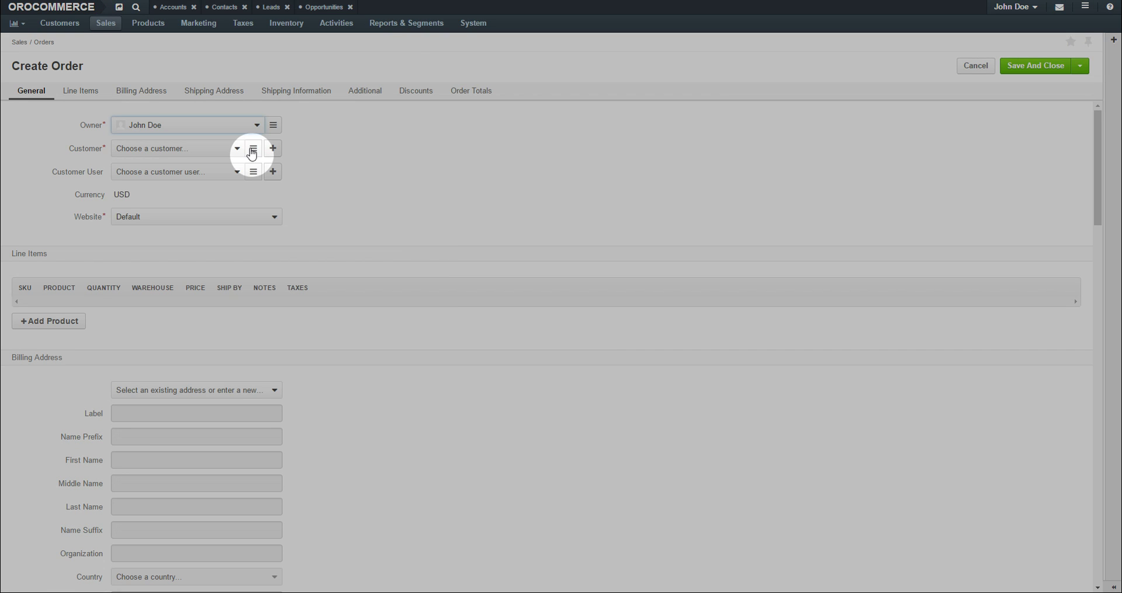
# Step: Choose Acme Gold Thrift Shop as the customer and assign its existing customer user, cancelling a new-user form
pyautogui.click(253, 148)
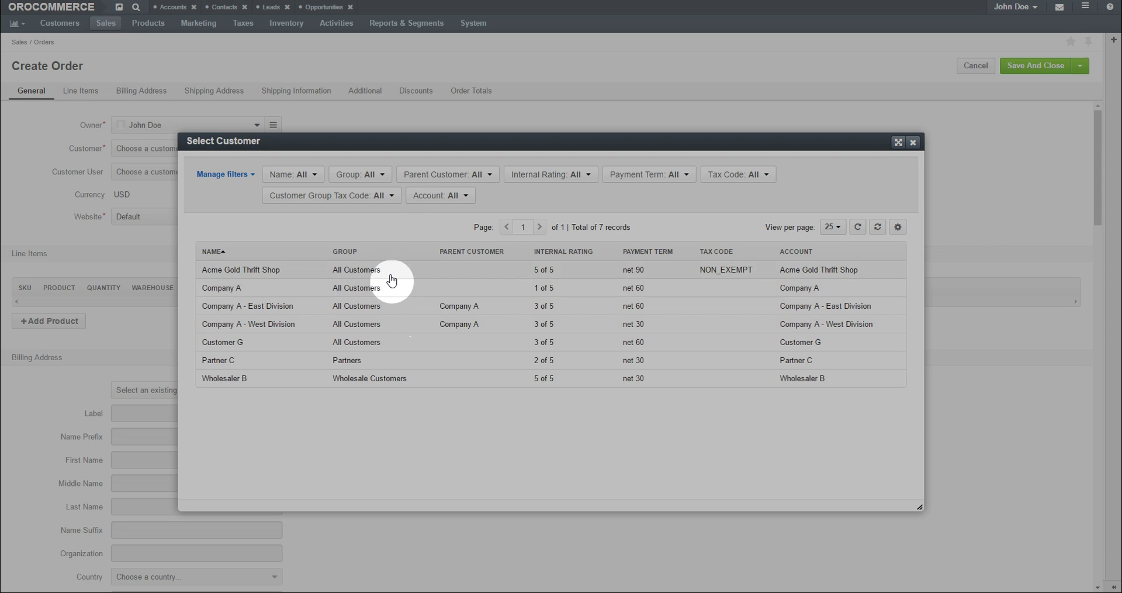
pyautogui.click(393, 269)
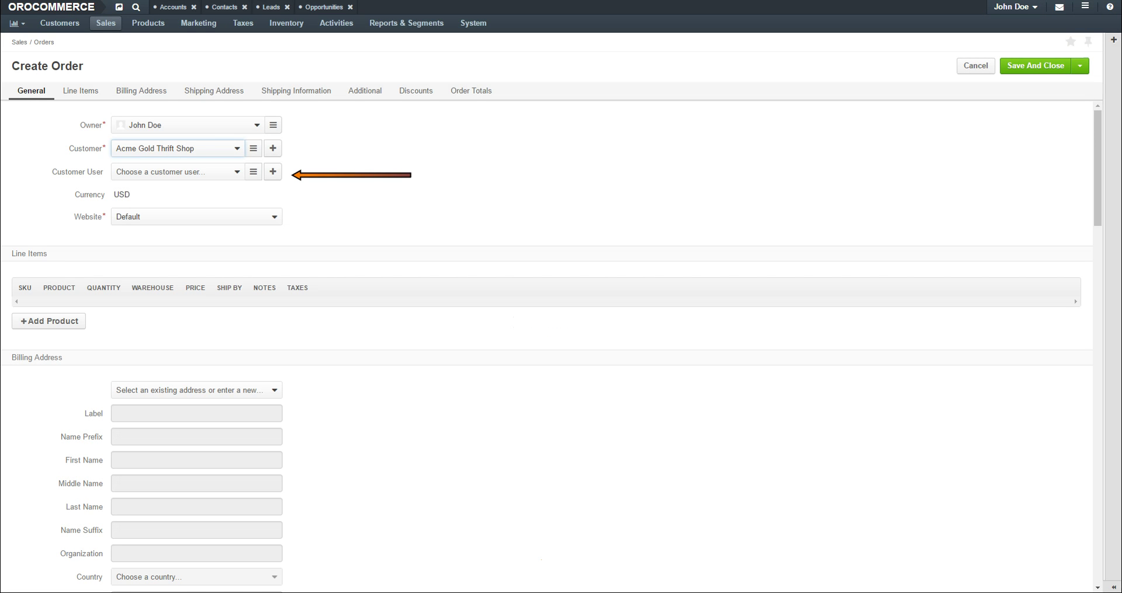
pyautogui.click(237, 173)
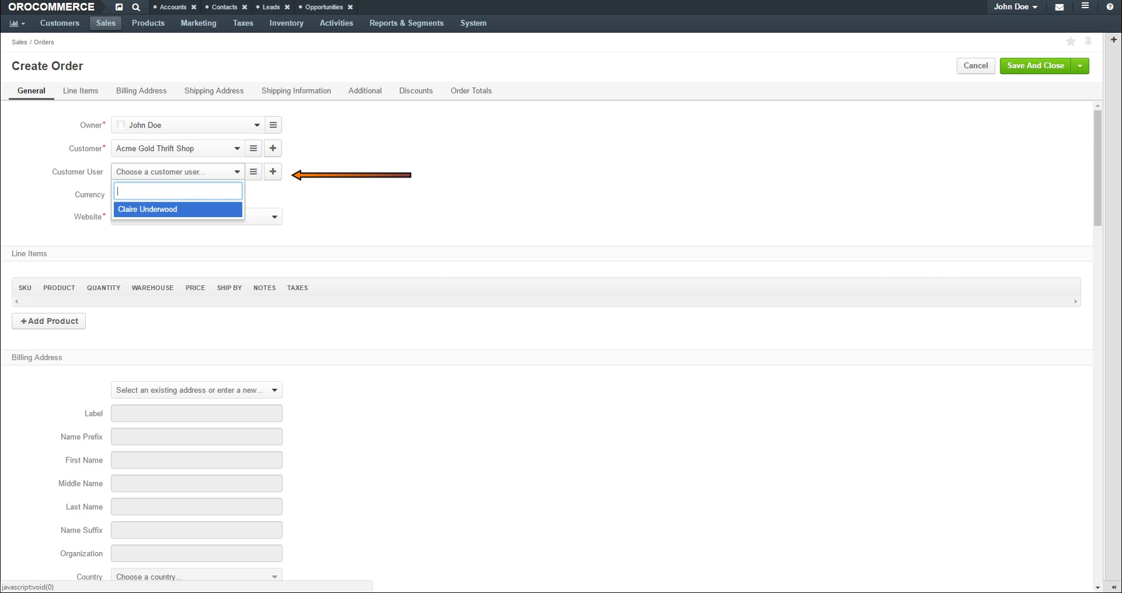
pyautogui.click(272, 172)
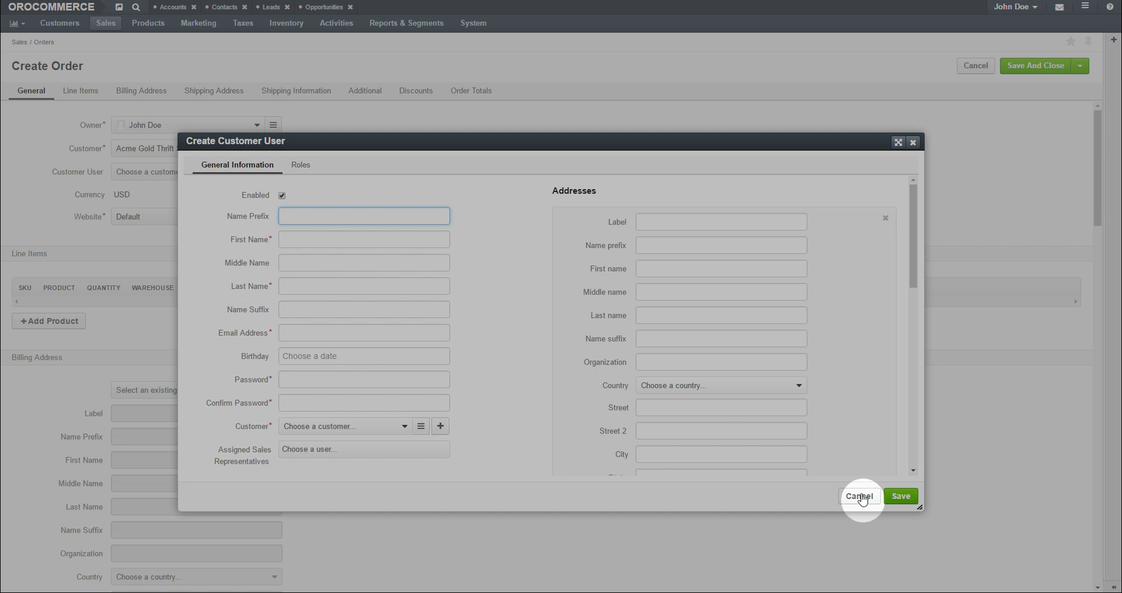
pyautogui.click(860, 497)
pyautogui.click(175, 172)
pyautogui.click(160, 210)
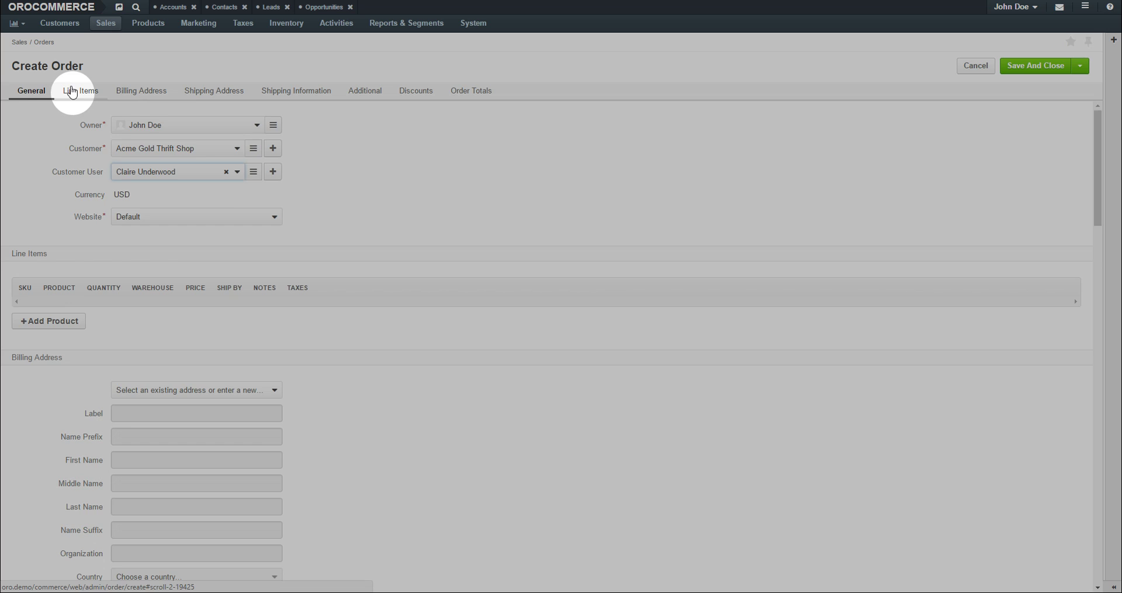
# Step: Add a line item for 50 Women's White Slip-On Clogs at 49.99, shipping by Jun 23
pyautogui.click(80, 91)
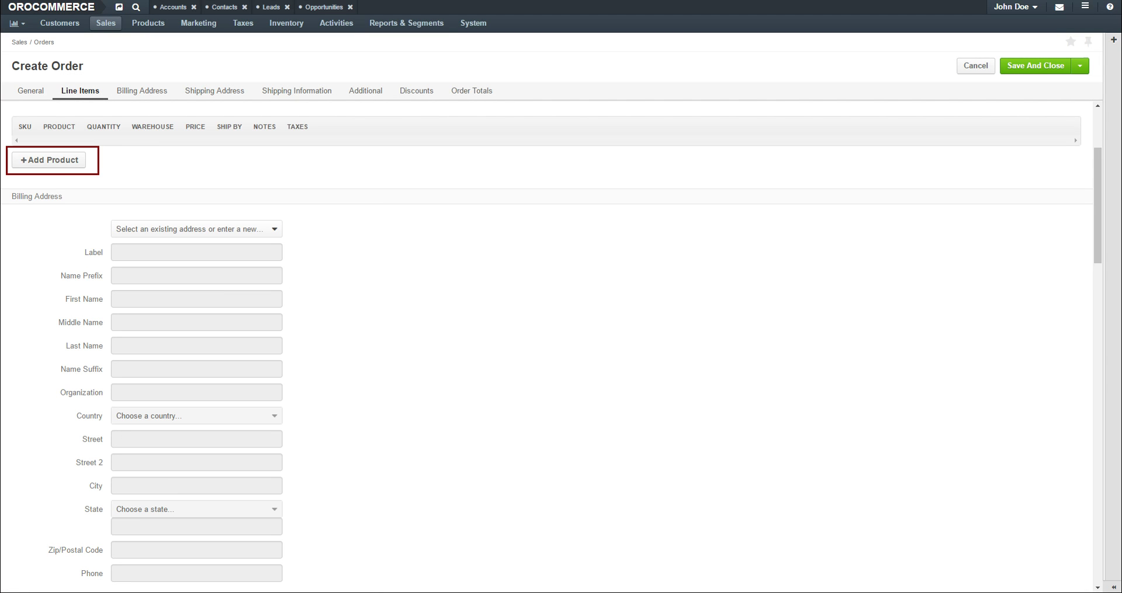
pyautogui.click(54, 161)
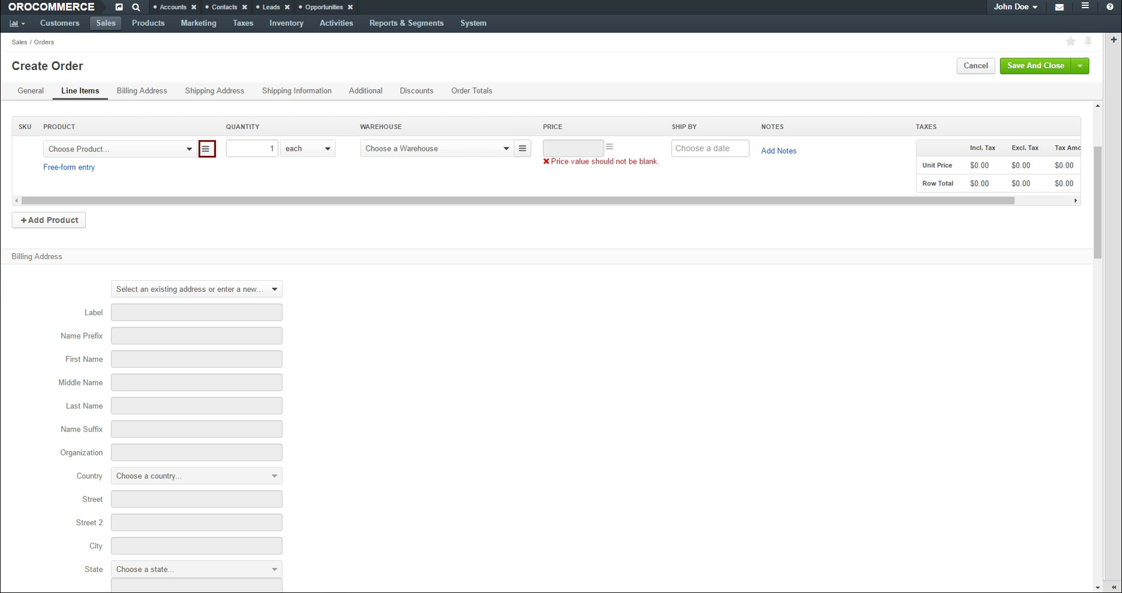
pyautogui.click(206, 149)
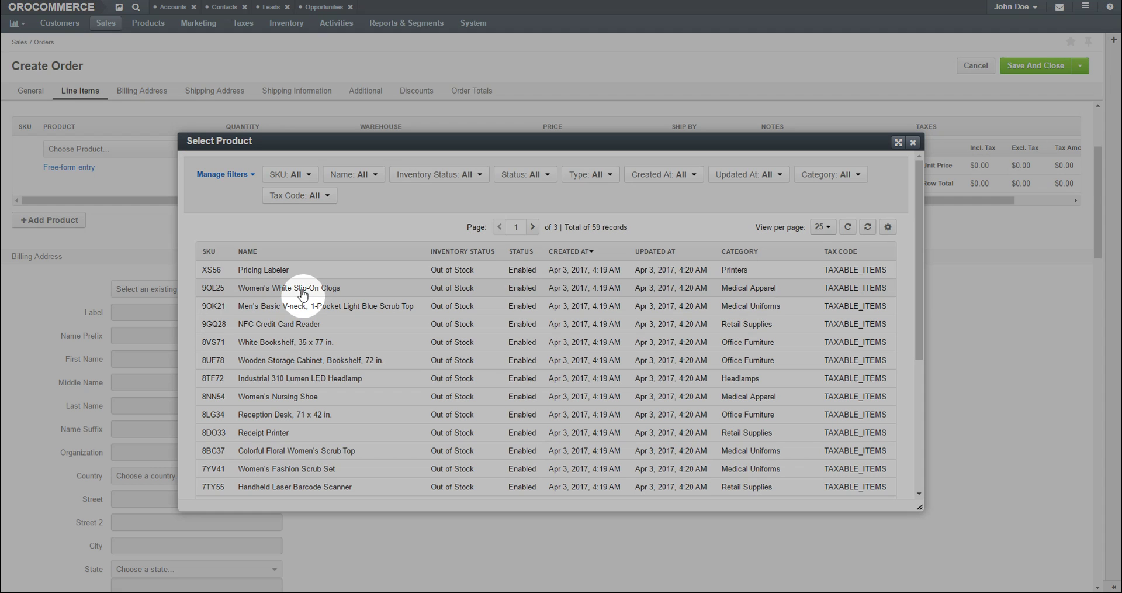
pyautogui.click(303, 291)
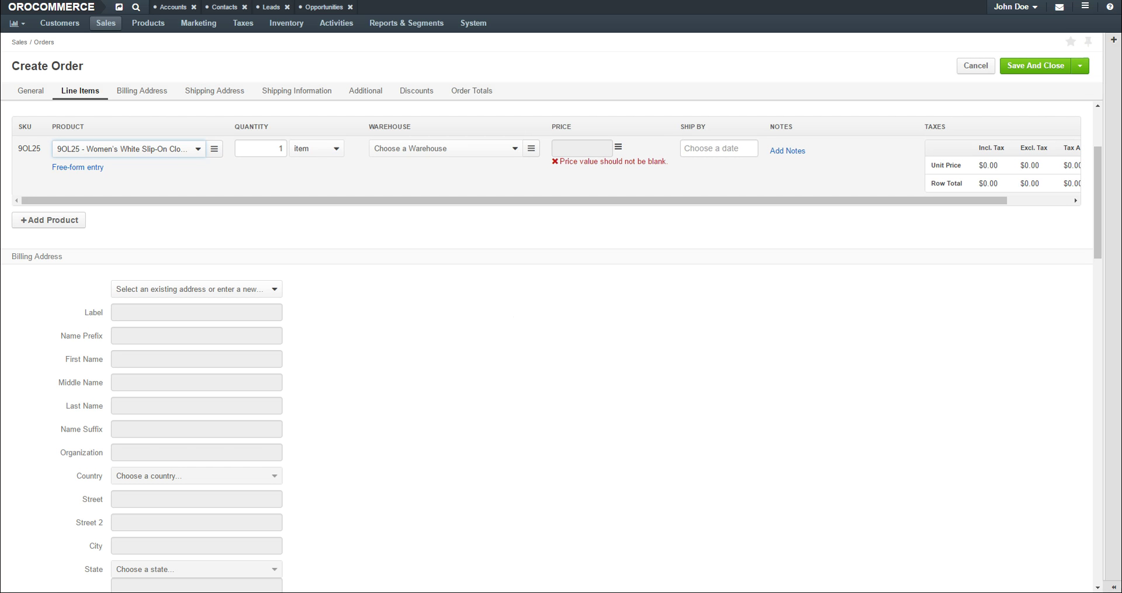
pyautogui.press('Tab')
pyautogui.write('50')
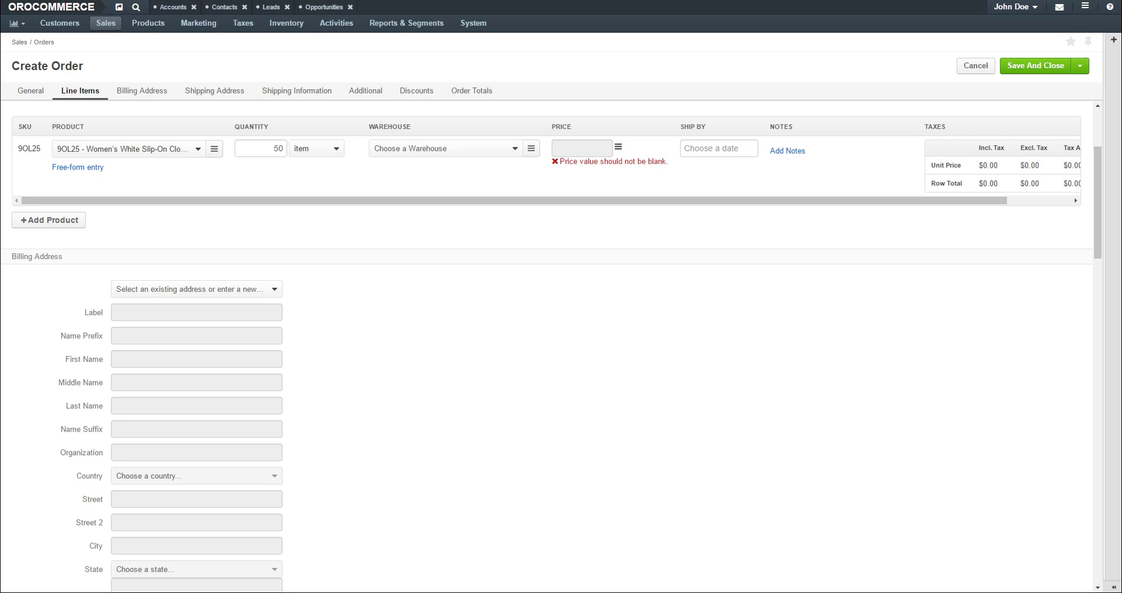
pyautogui.click(589, 155)
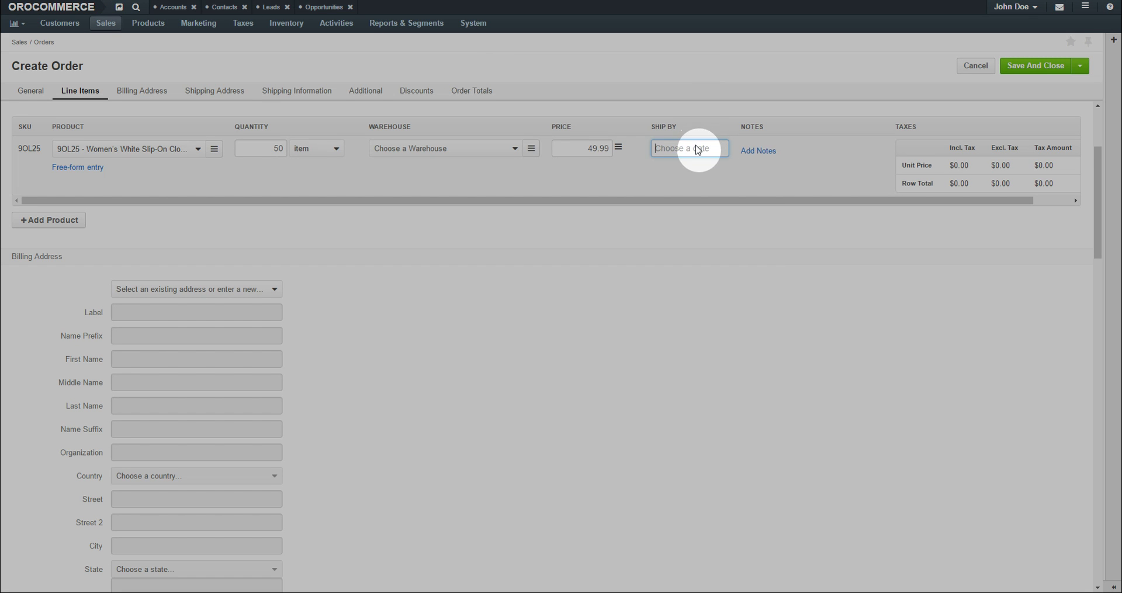
pyautogui.click(694, 150)
pyautogui.click(756, 263)
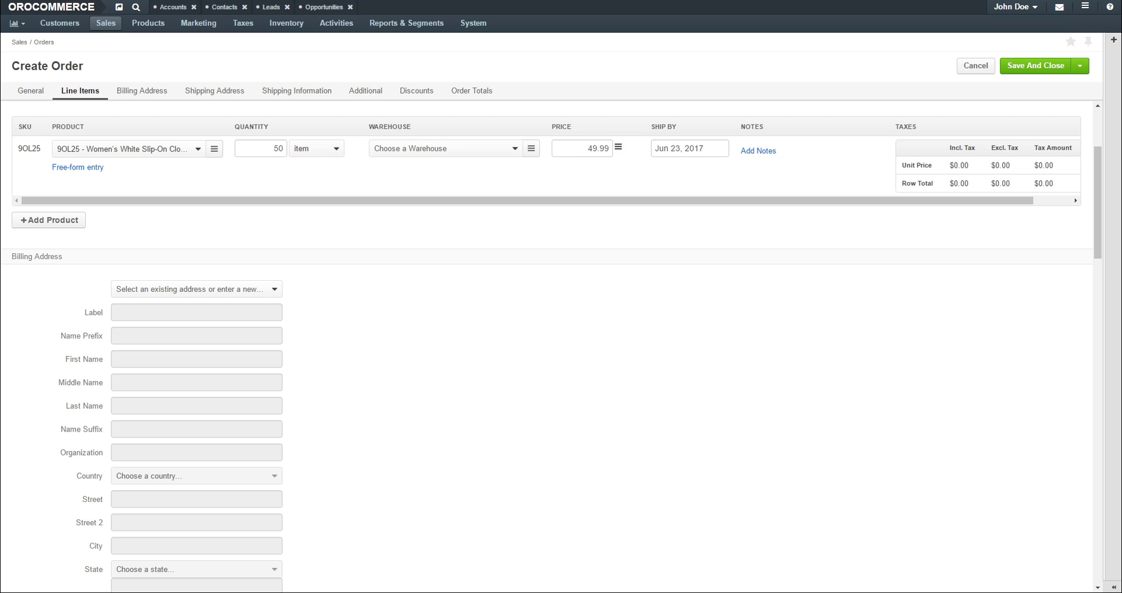
pyautogui.click(759, 151)
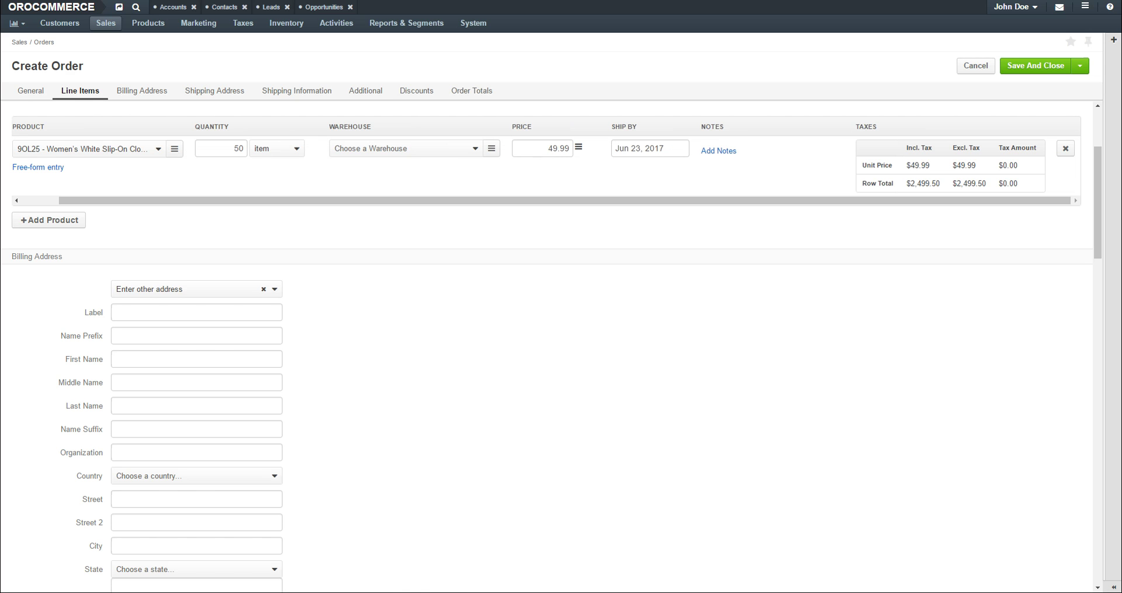
# Step: Add a second line item for 3 Credit Card Pin Pad Readers at 75.00, shipping by Jun 23
pyautogui.click(49, 219)
pyautogui.click(105, 209)
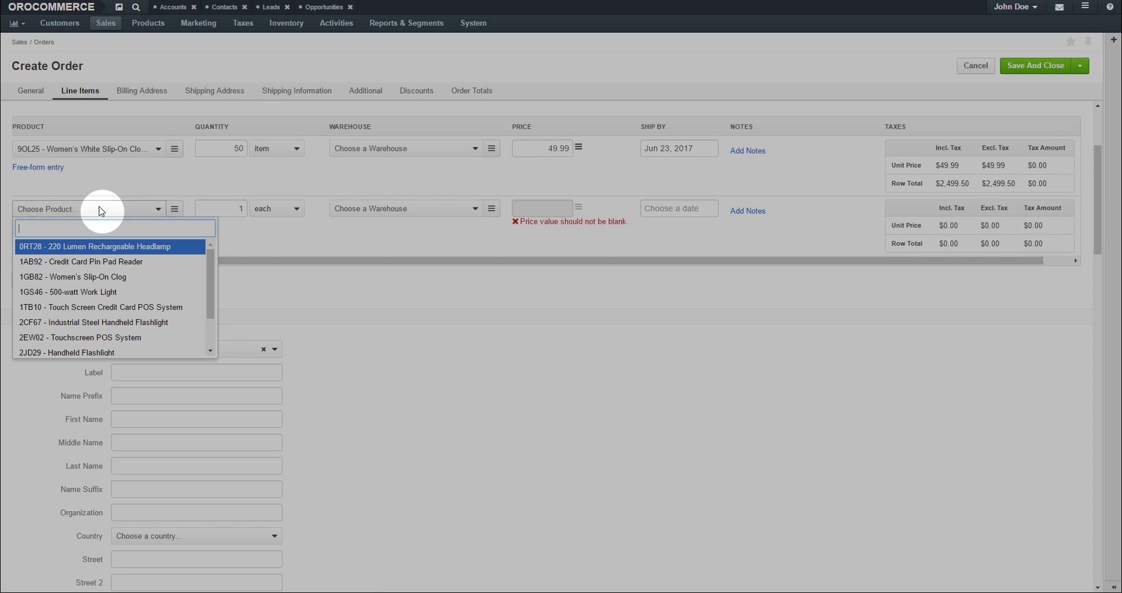
pyautogui.click(195, 261)
pyautogui.doubleClick(225, 209)
pyautogui.write('3')
pyautogui.click(546, 208)
pyautogui.write('75')
pyautogui.press('Tab')
pyautogui.click(715, 320)
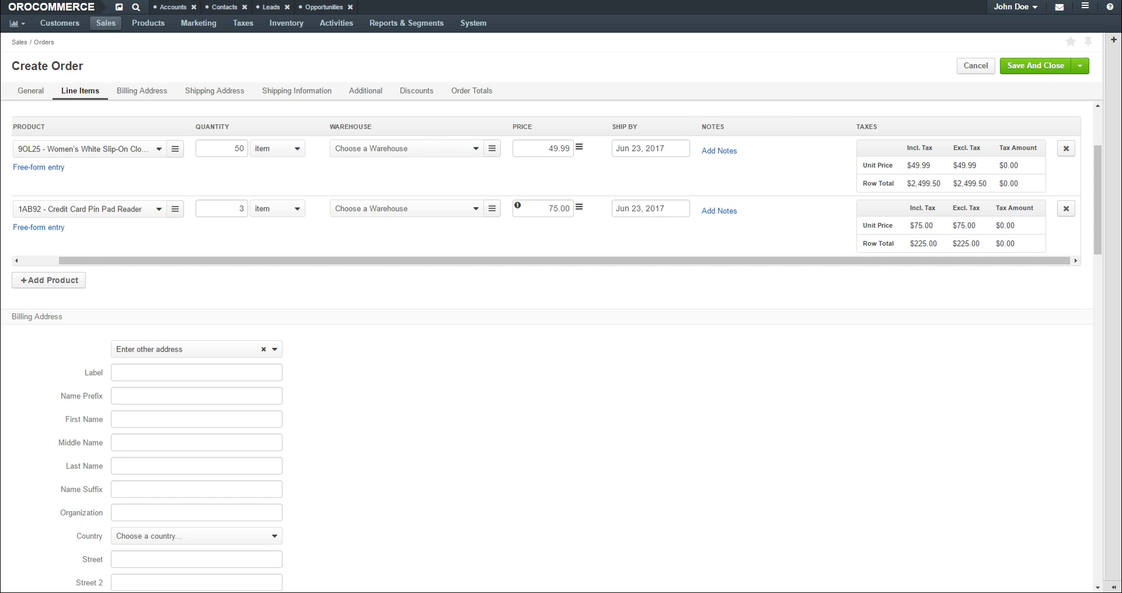
# Step: Select Acme Gold Thrift Shop's saved address as both the billing and shipping address
pyautogui.click(143, 91)
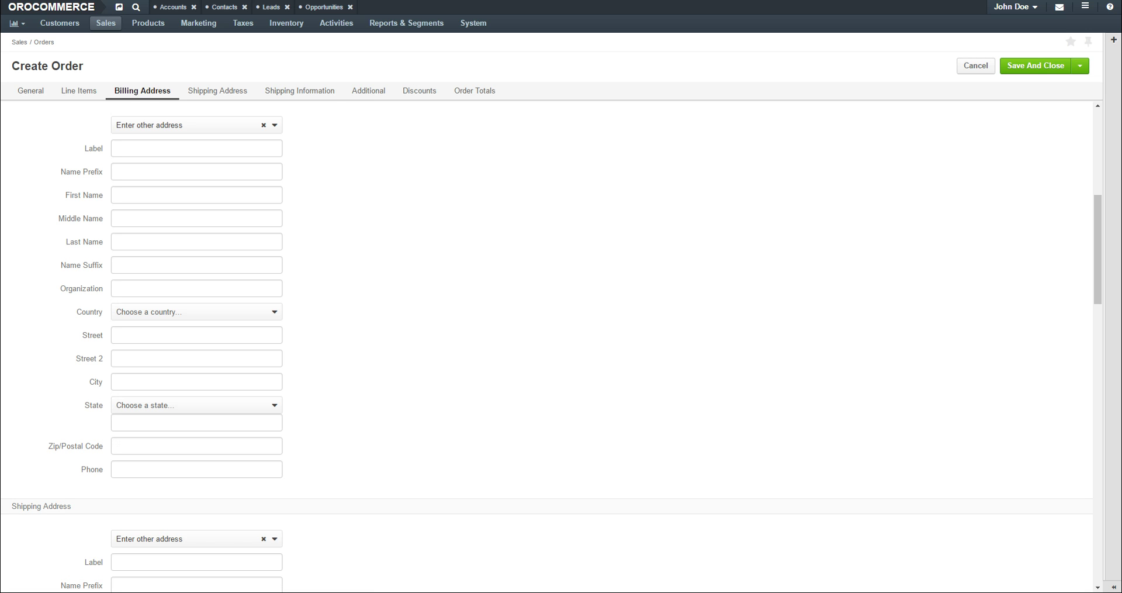
pyautogui.click(224, 125)
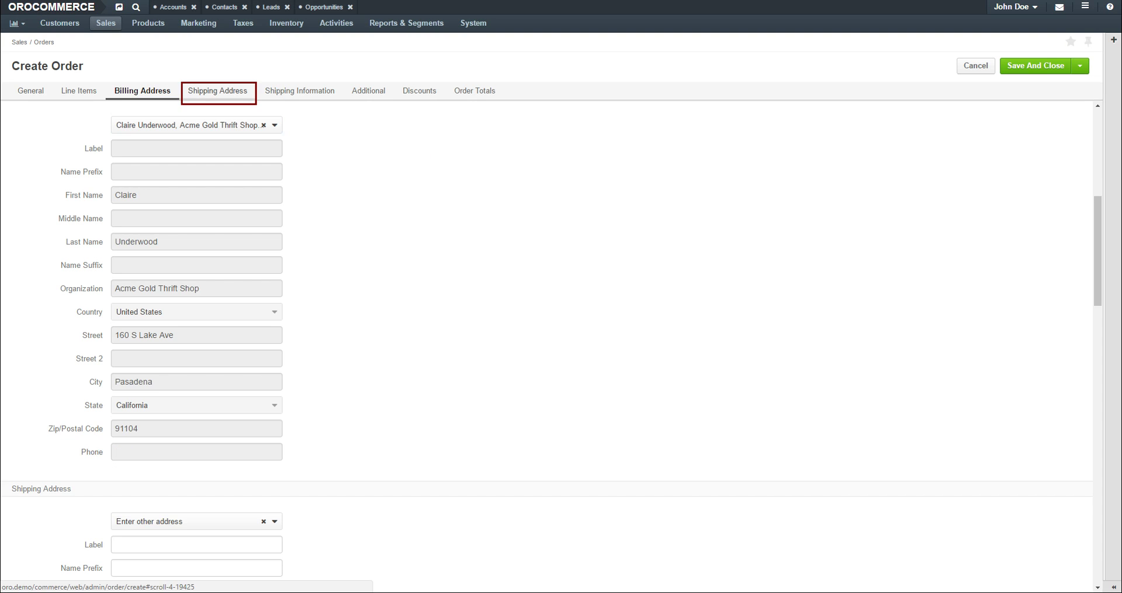
pyautogui.click(218, 92)
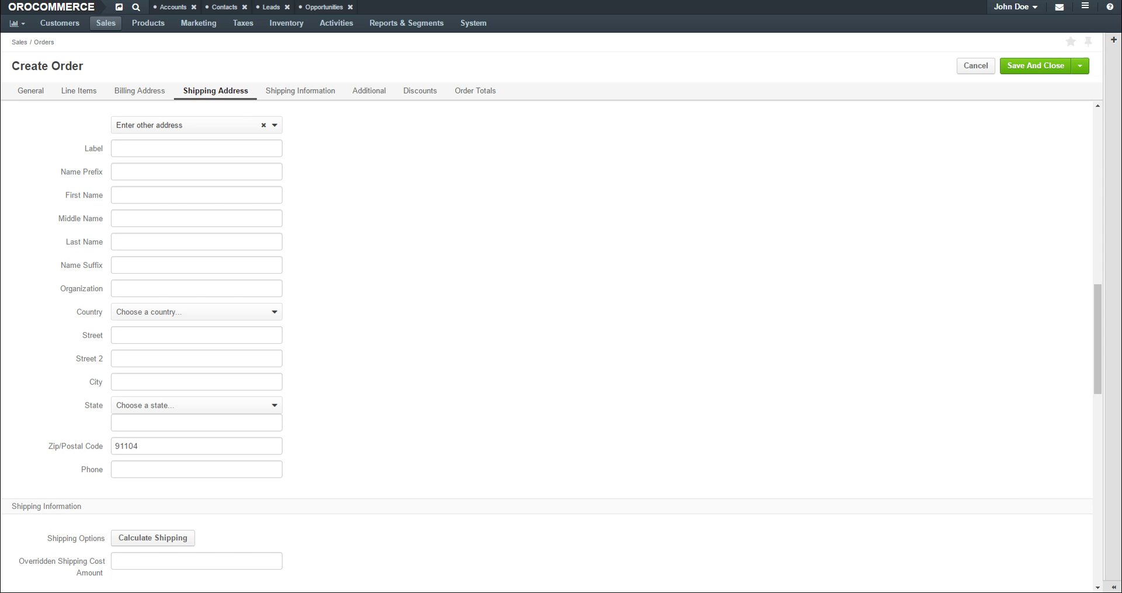
pyautogui.click(220, 125)
pyautogui.click(394, 160)
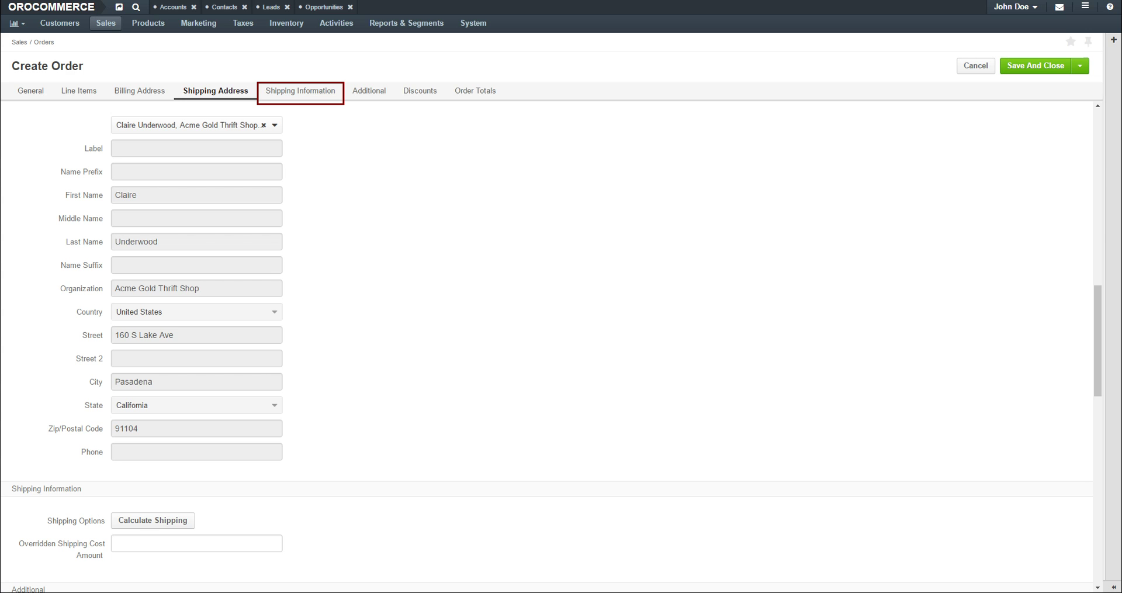
# Step: Calculate shipping, which offers a USD 10 Flat Rate, and override the shipping cost to 0
pyautogui.click(300, 92)
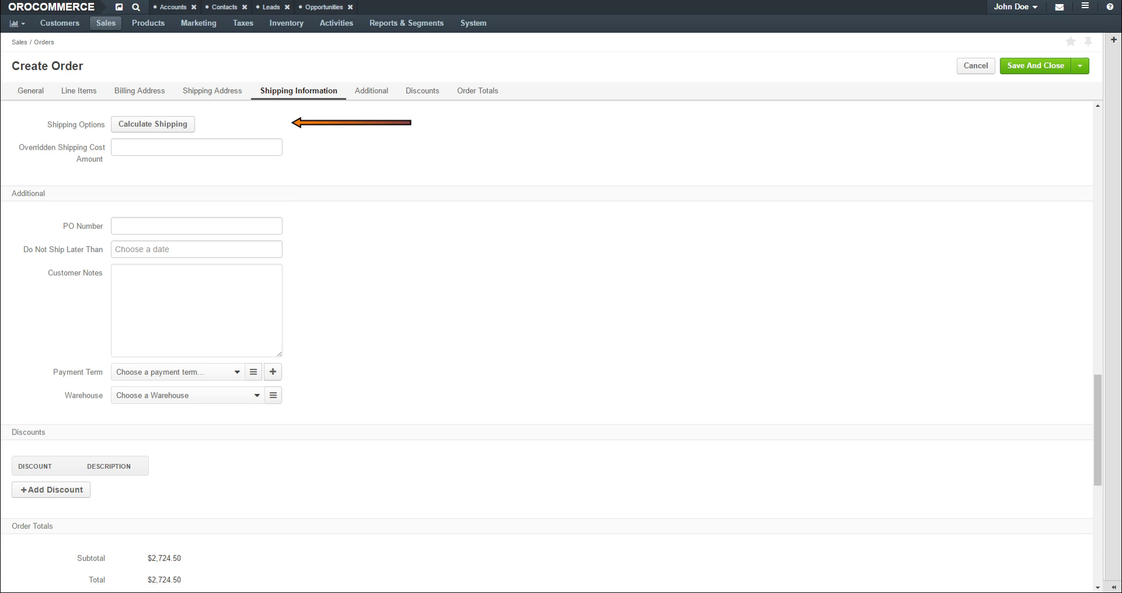
pyautogui.click(287, 125)
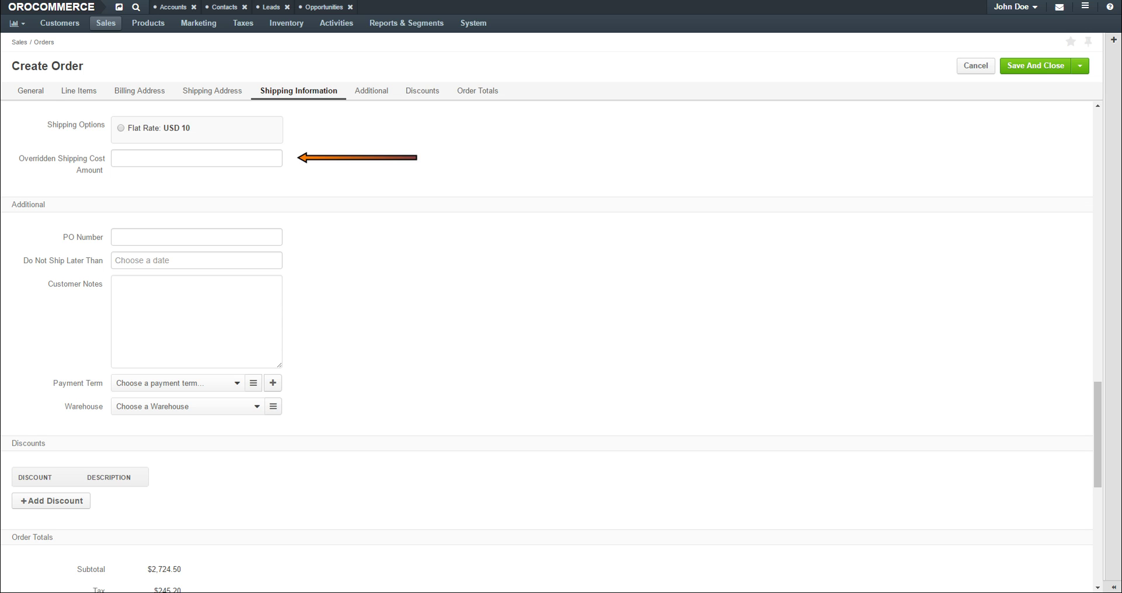
pyautogui.click(201, 157)
pyautogui.write('0')
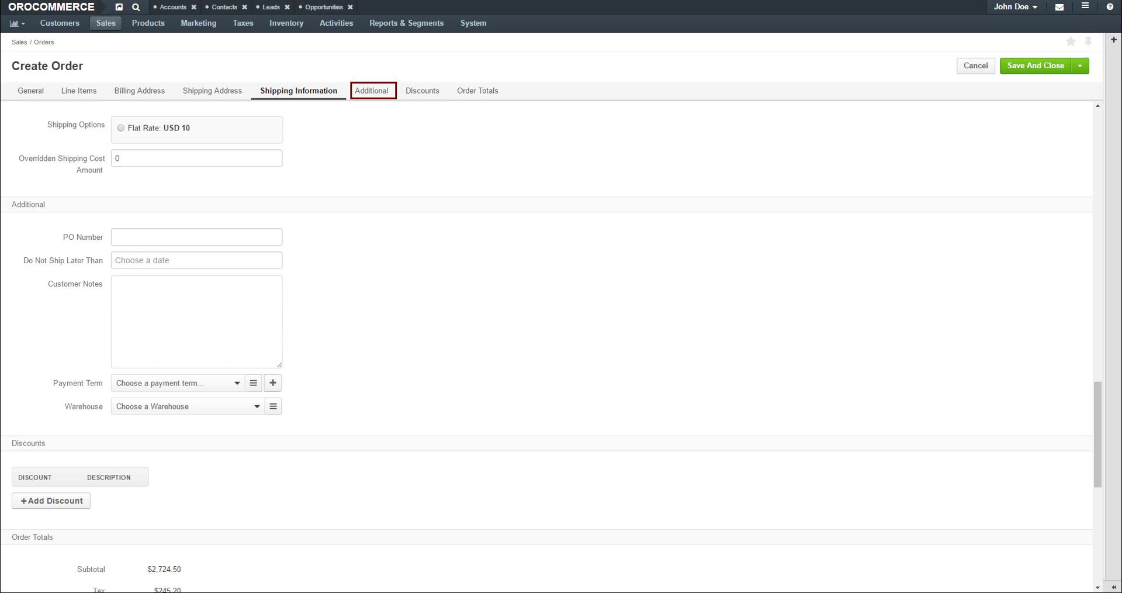
# Step: Set Do Not Ship Later Than to Jun 23, 2017, note 'Thank you for your order!', payment term net 90
pyautogui.click(371, 90)
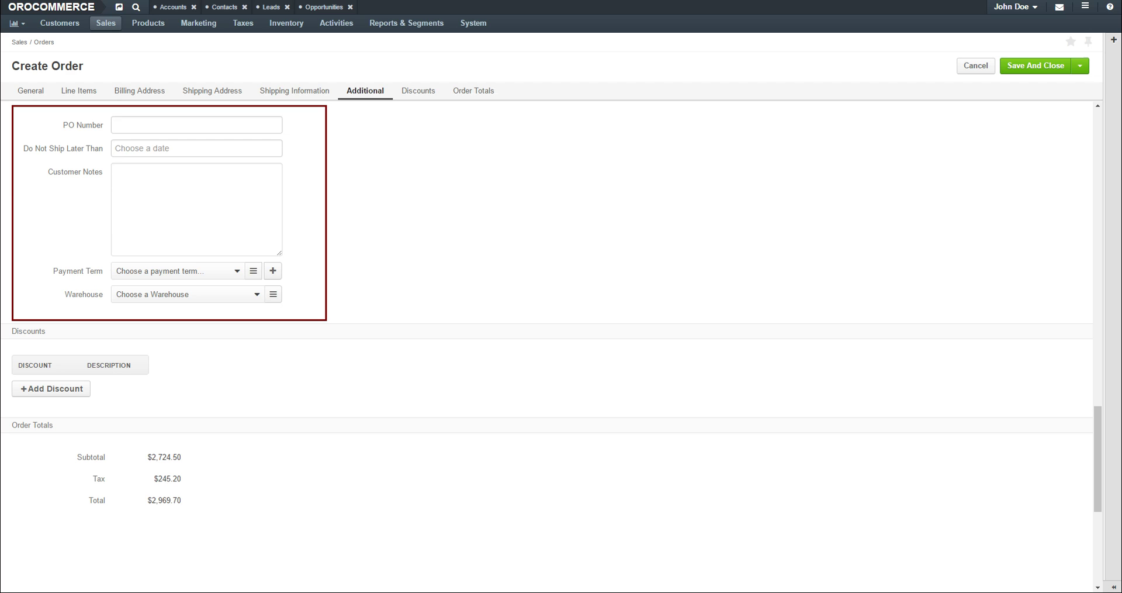
pyautogui.click(175, 148)
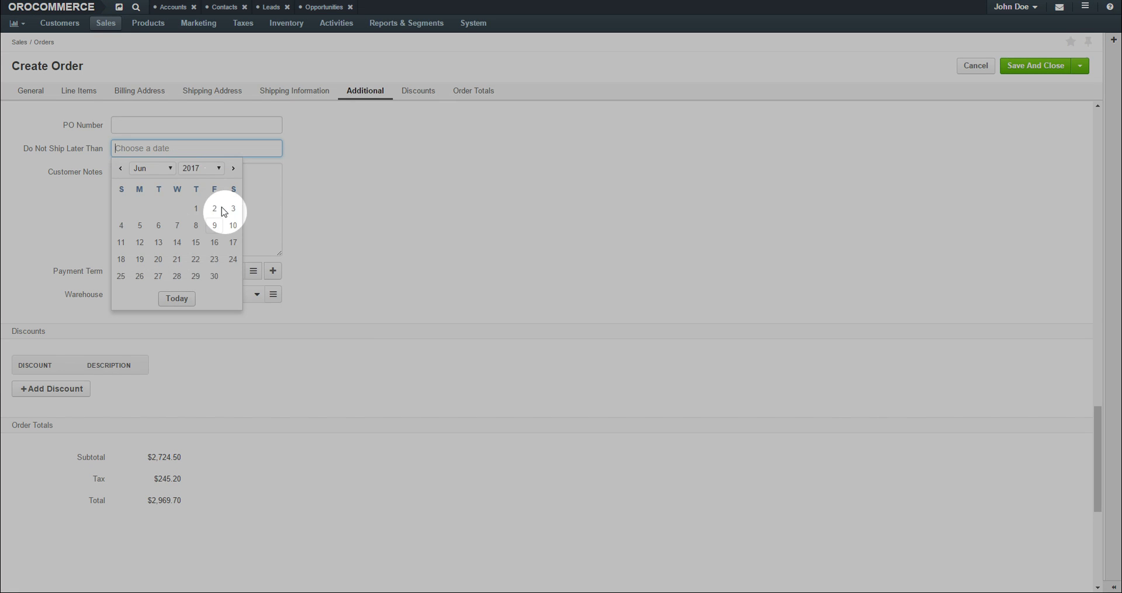
pyautogui.click(184, 230)
pyautogui.write('Thank you for your order!')
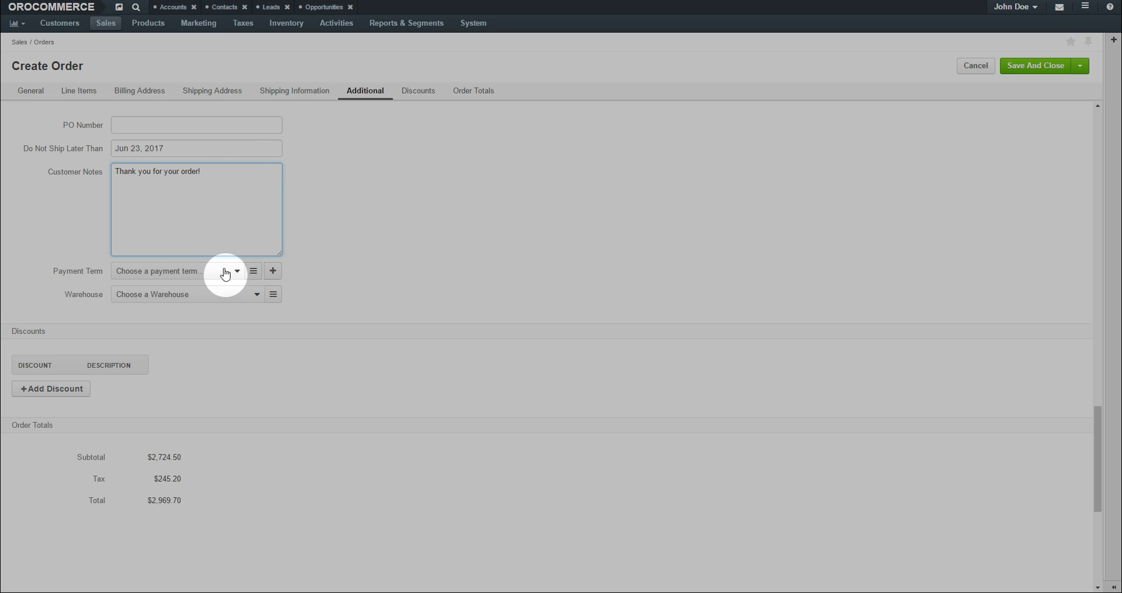
pyautogui.click(229, 271)
pyautogui.click(156, 355)
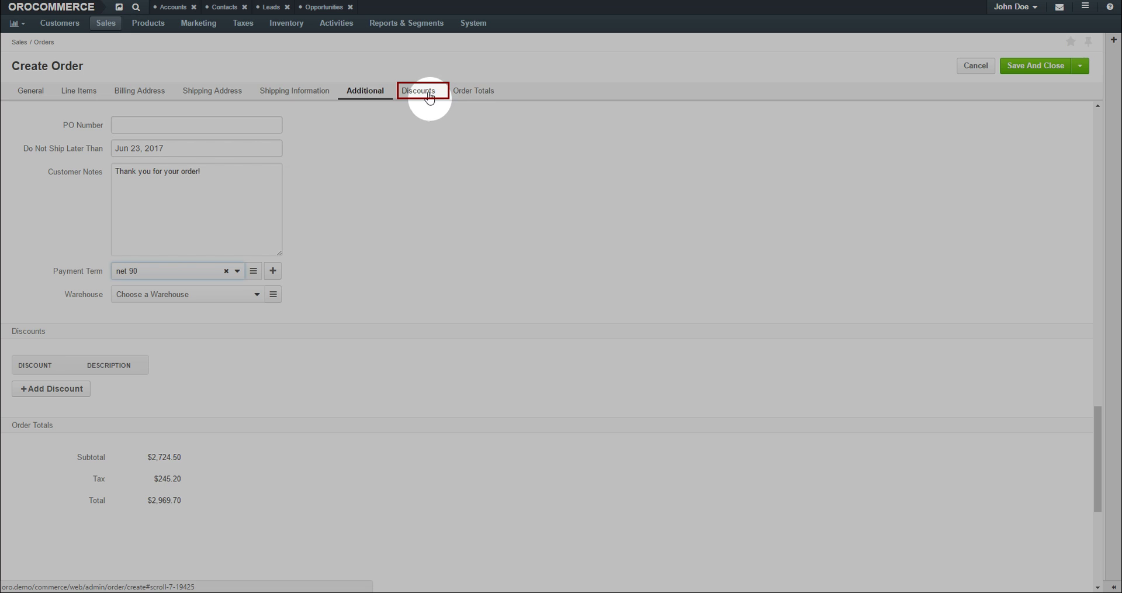
# Step: Add a discount of 25 percent (not USD) with the description '25% Off'
pyautogui.click(418, 92)
pyautogui.click(58, 153)
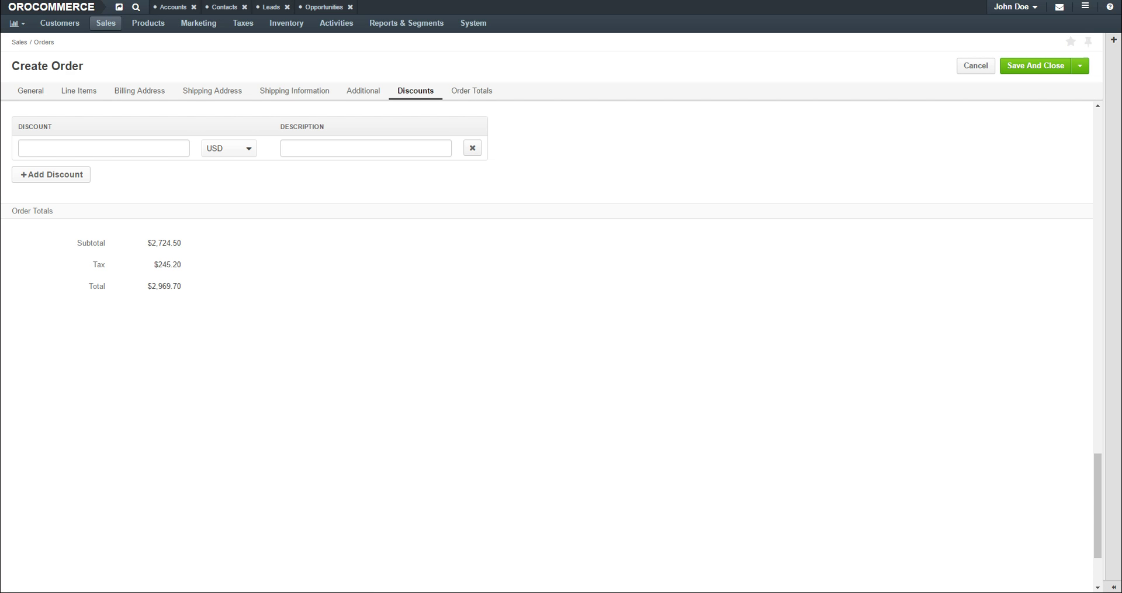
pyautogui.click(104, 148)
pyautogui.write('25')
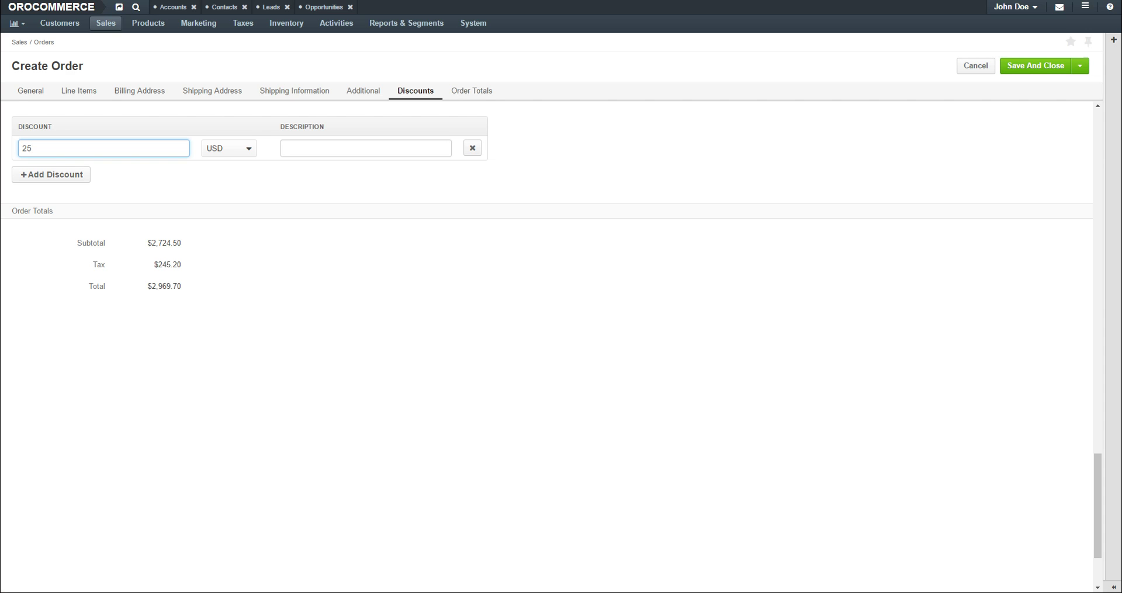
pyautogui.click(243, 147)
pyautogui.click(229, 169)
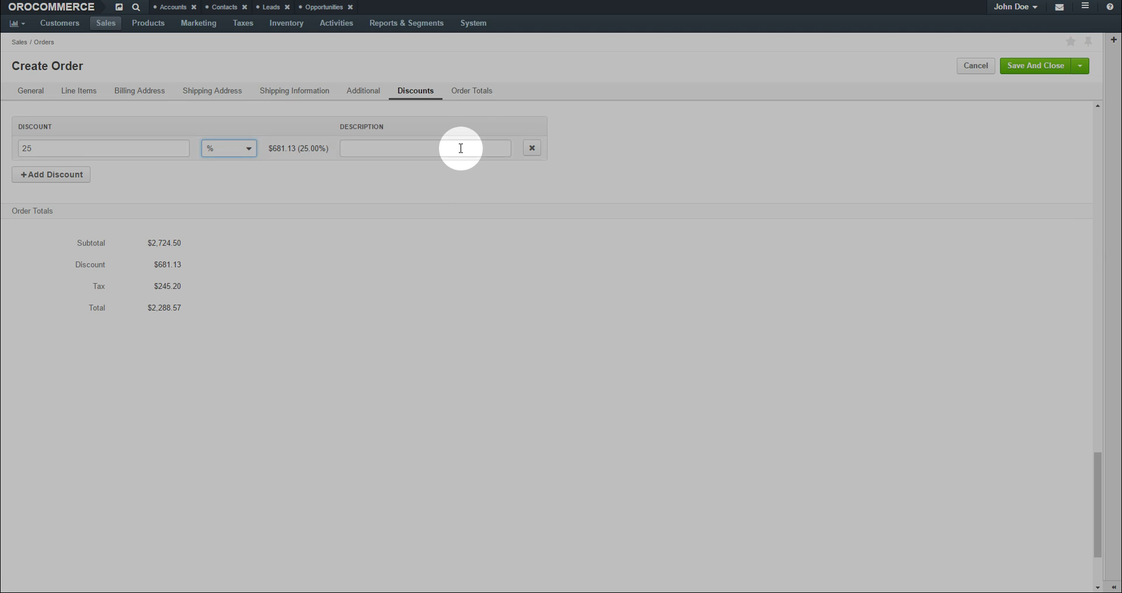
pyautogui.click(458, 148)
pyautogui.write('25% Off')
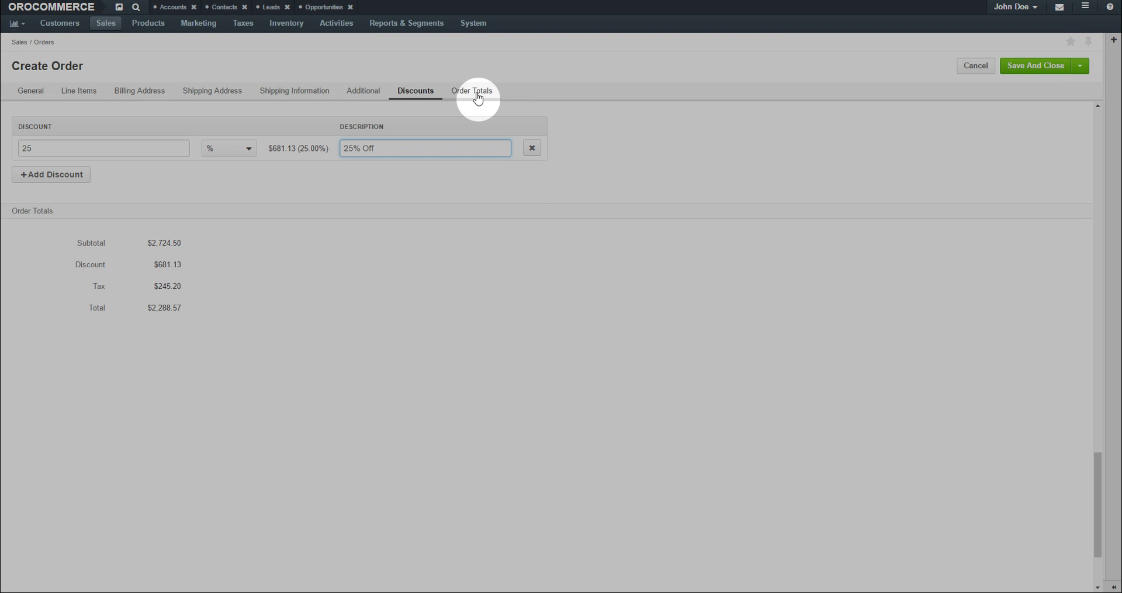
# Step: Review the discounted Order Totals, then save and close the order as Order #10
pyautogui.click(476, 94)
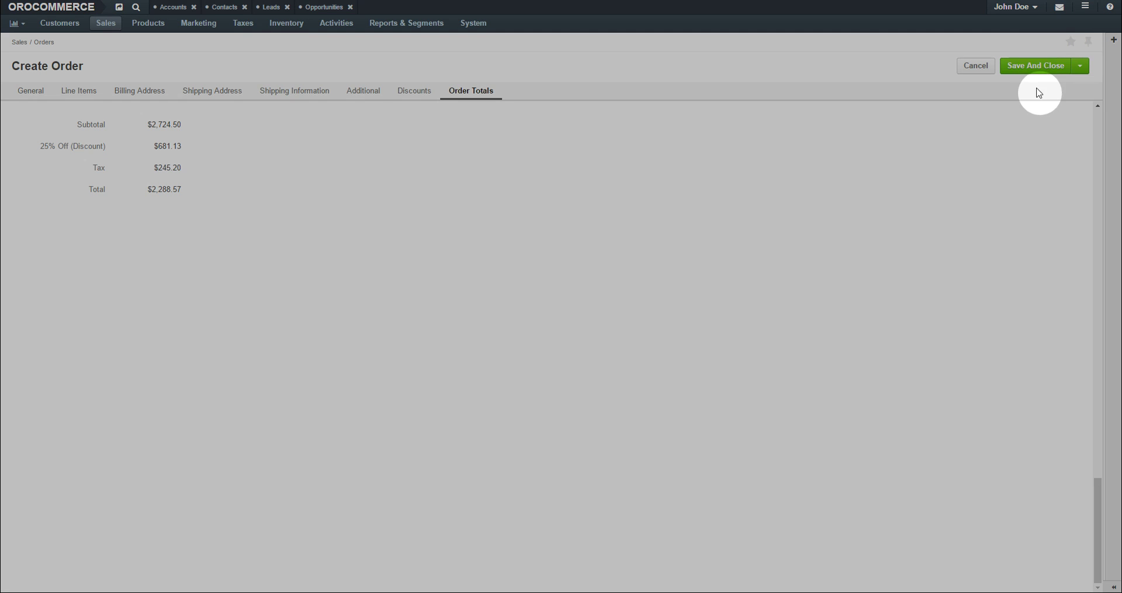
pyautogui.click(1036, 66)
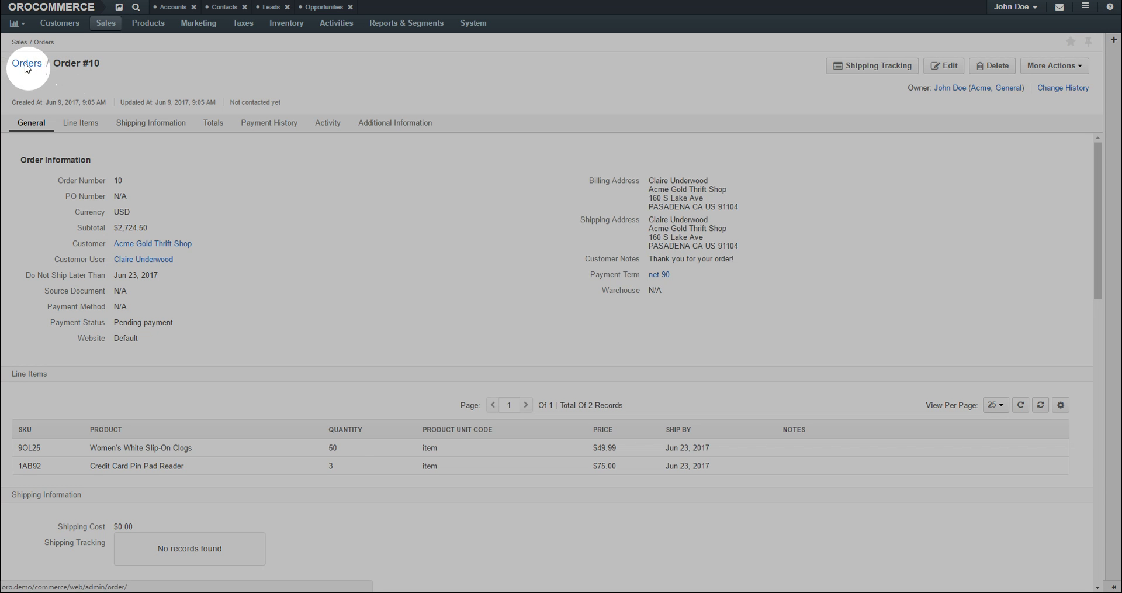
# Step: Return to the All Orders grid showing order 10 with net 90, then open order FR1012401
pyautogui.click(27, 63)
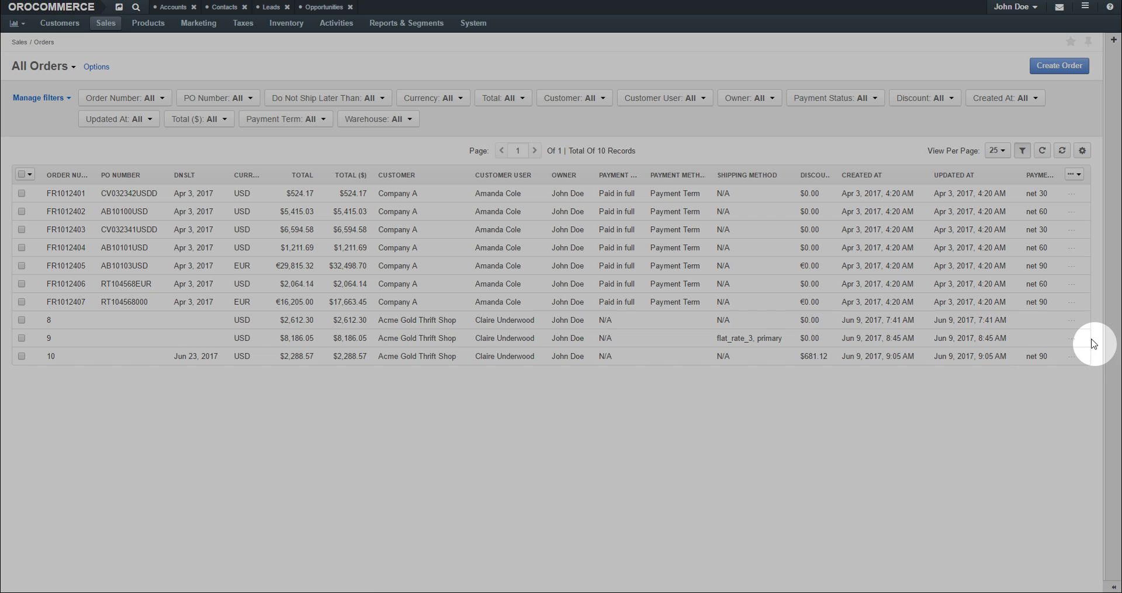
pyautogui.moveTo(1073, 339)
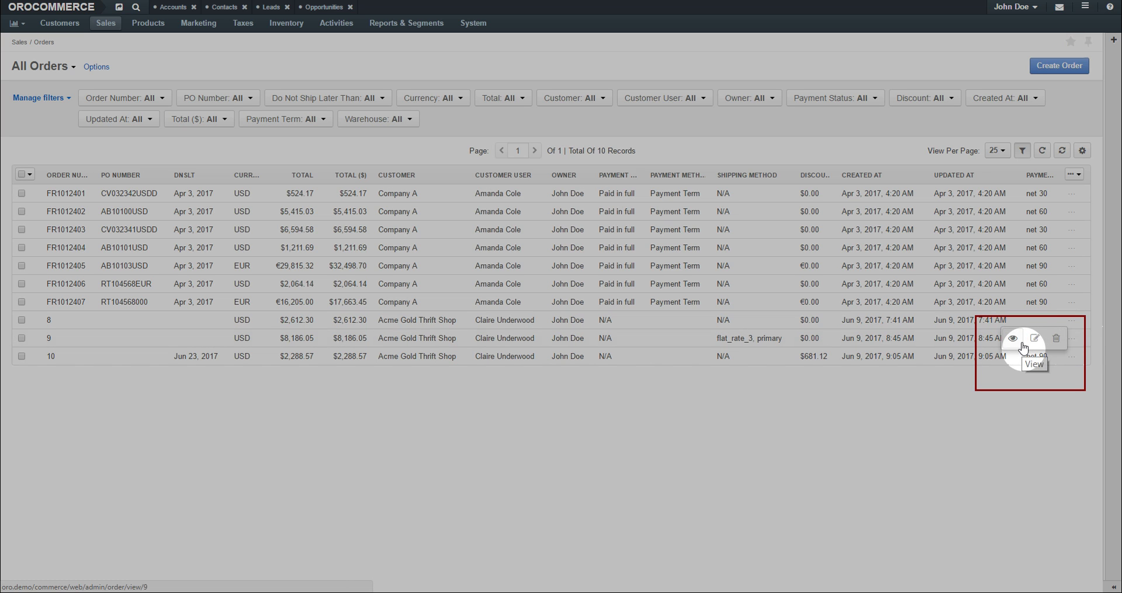
pyautogui.click(1056, 338)
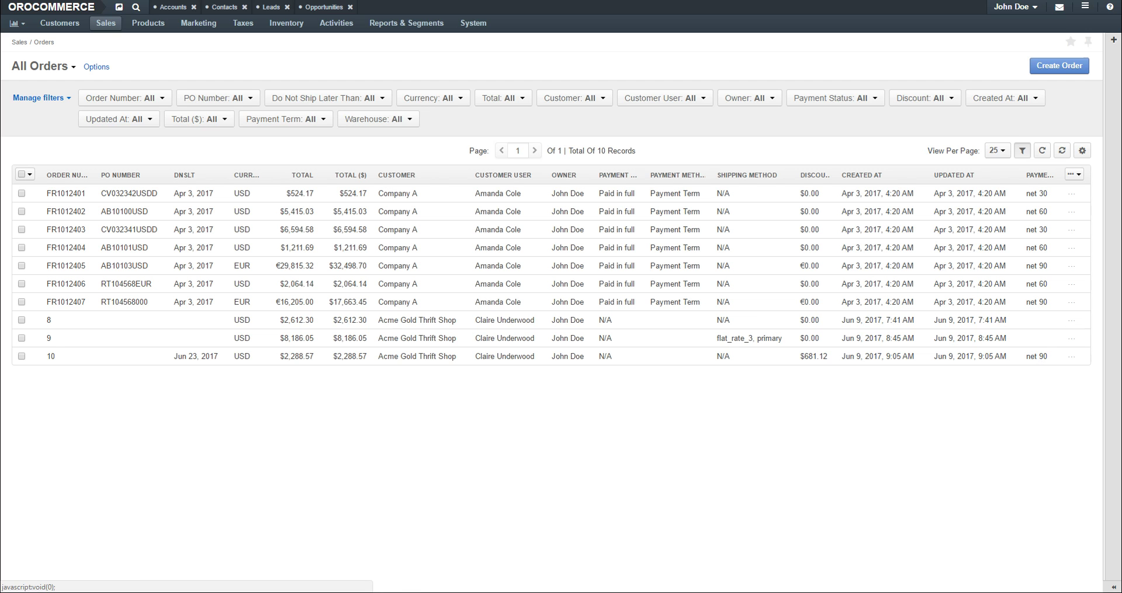
pyautogui.click(450, 198)
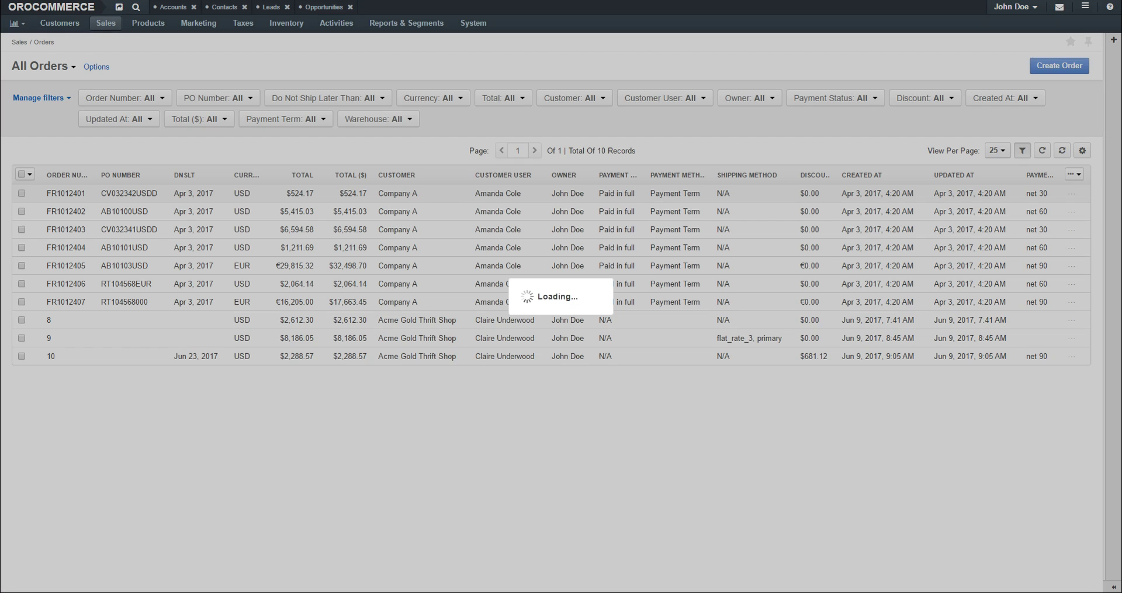